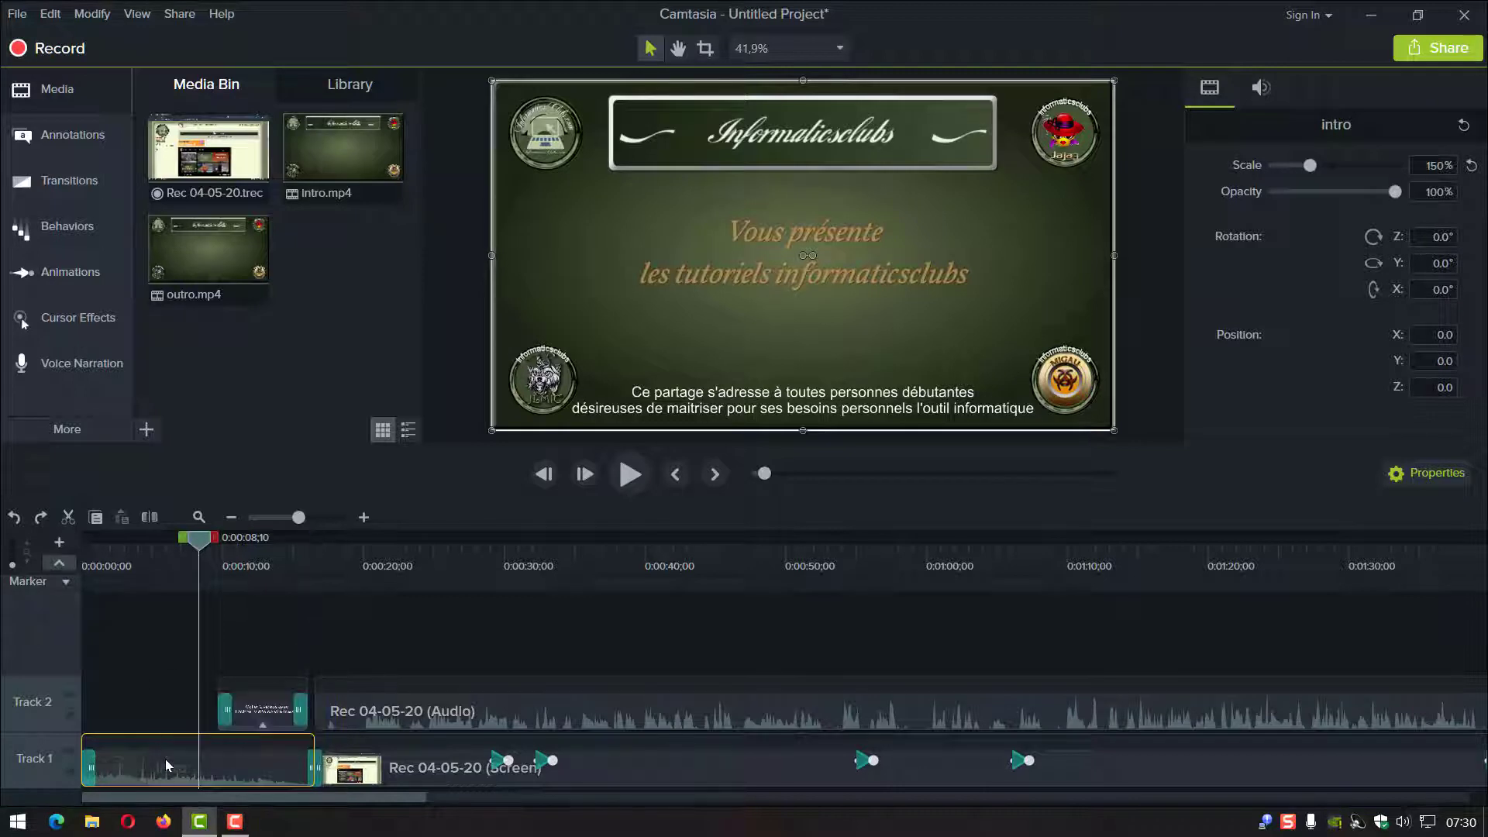
Delete the intro clip from Track 1 and the short clip before the recording's audio on Track 2.
key(Delete)
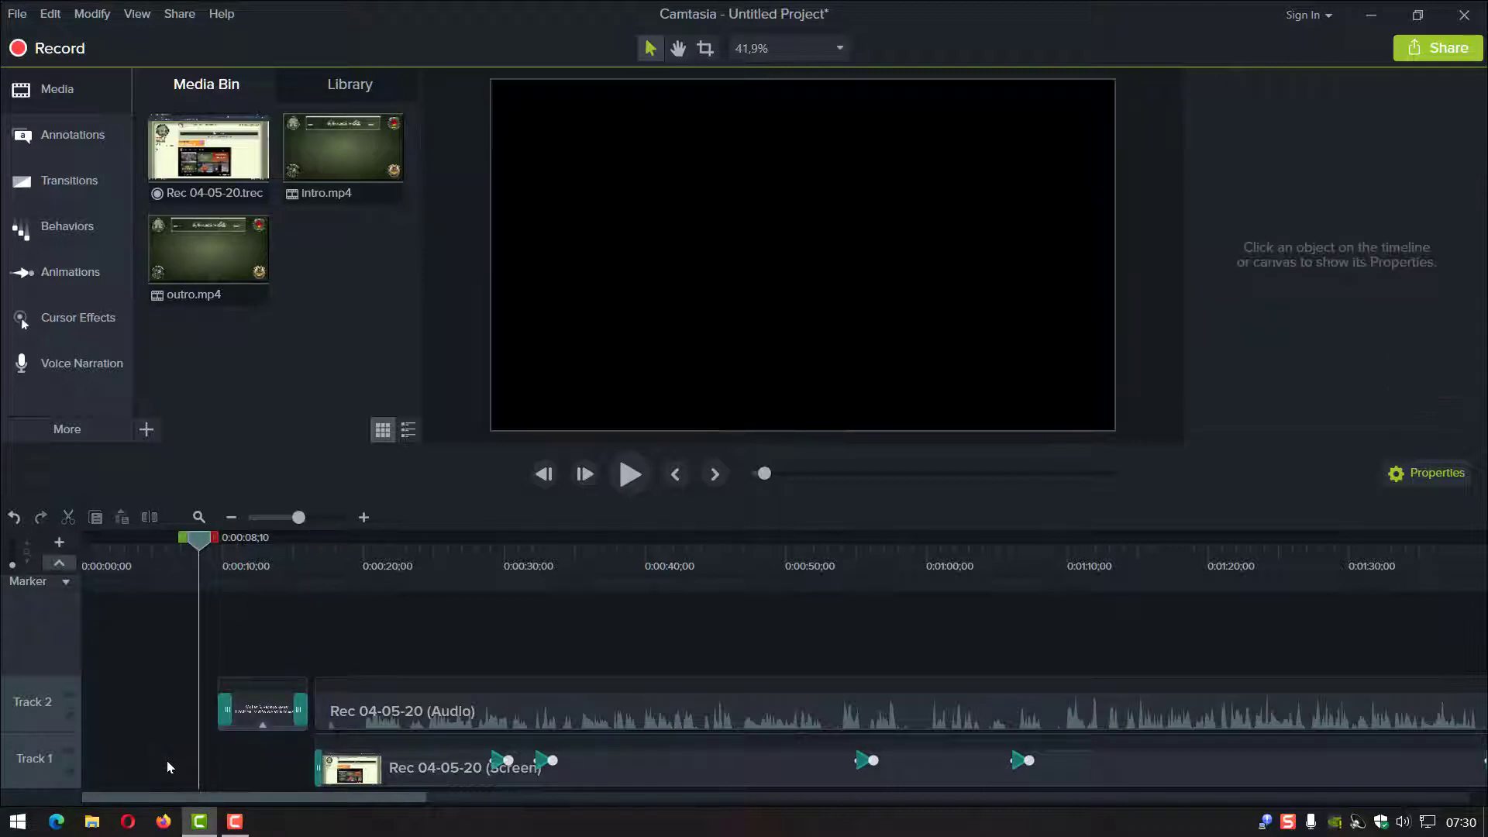
click(290, 699)
key(Delete)
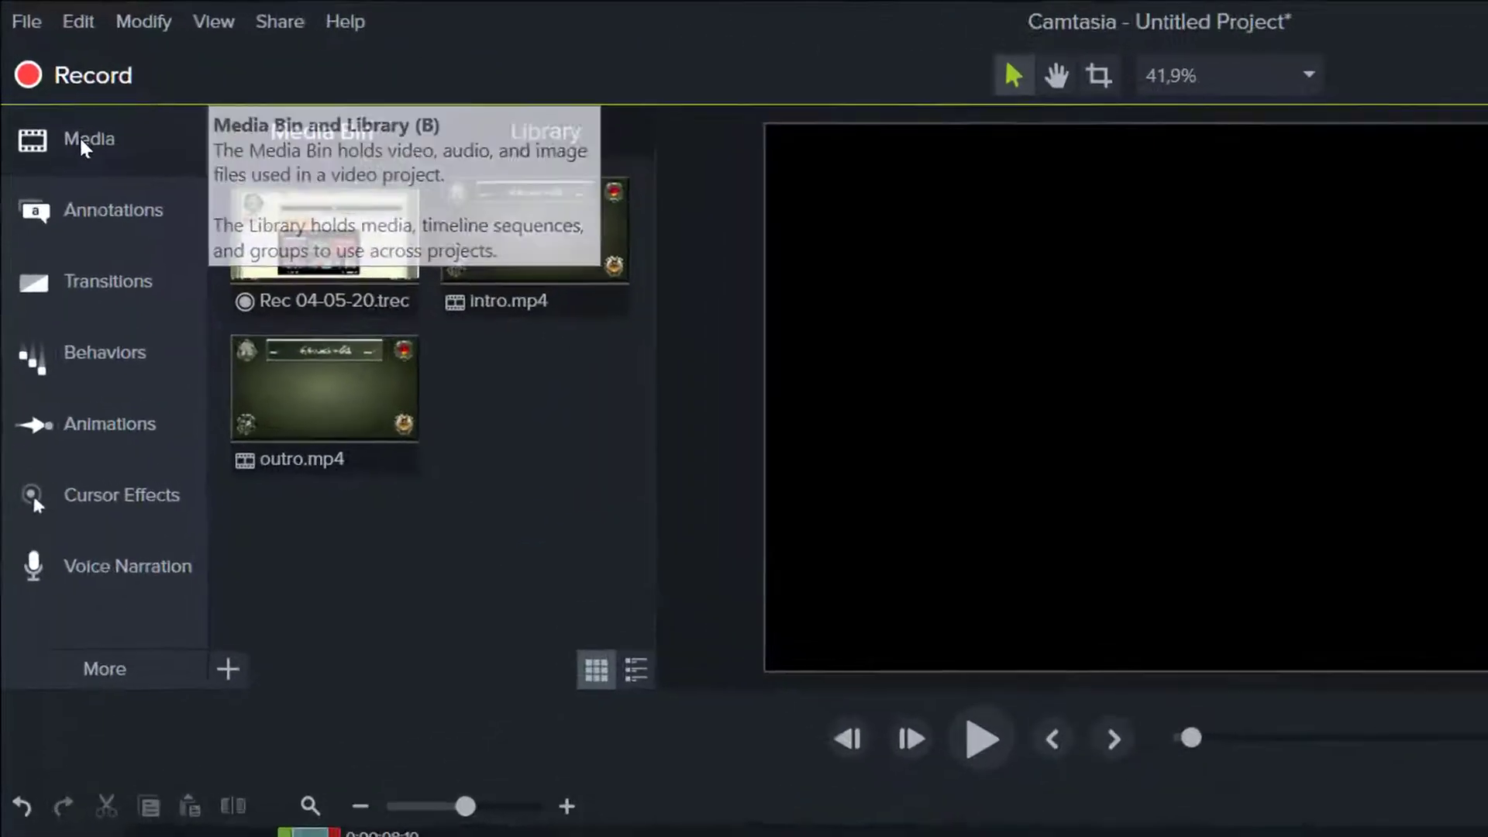
Show the media Library and collapse its Animated Backgrounds and Motion Graphics - Intro Clips folders.
click(52, 89)
click(95, 165)
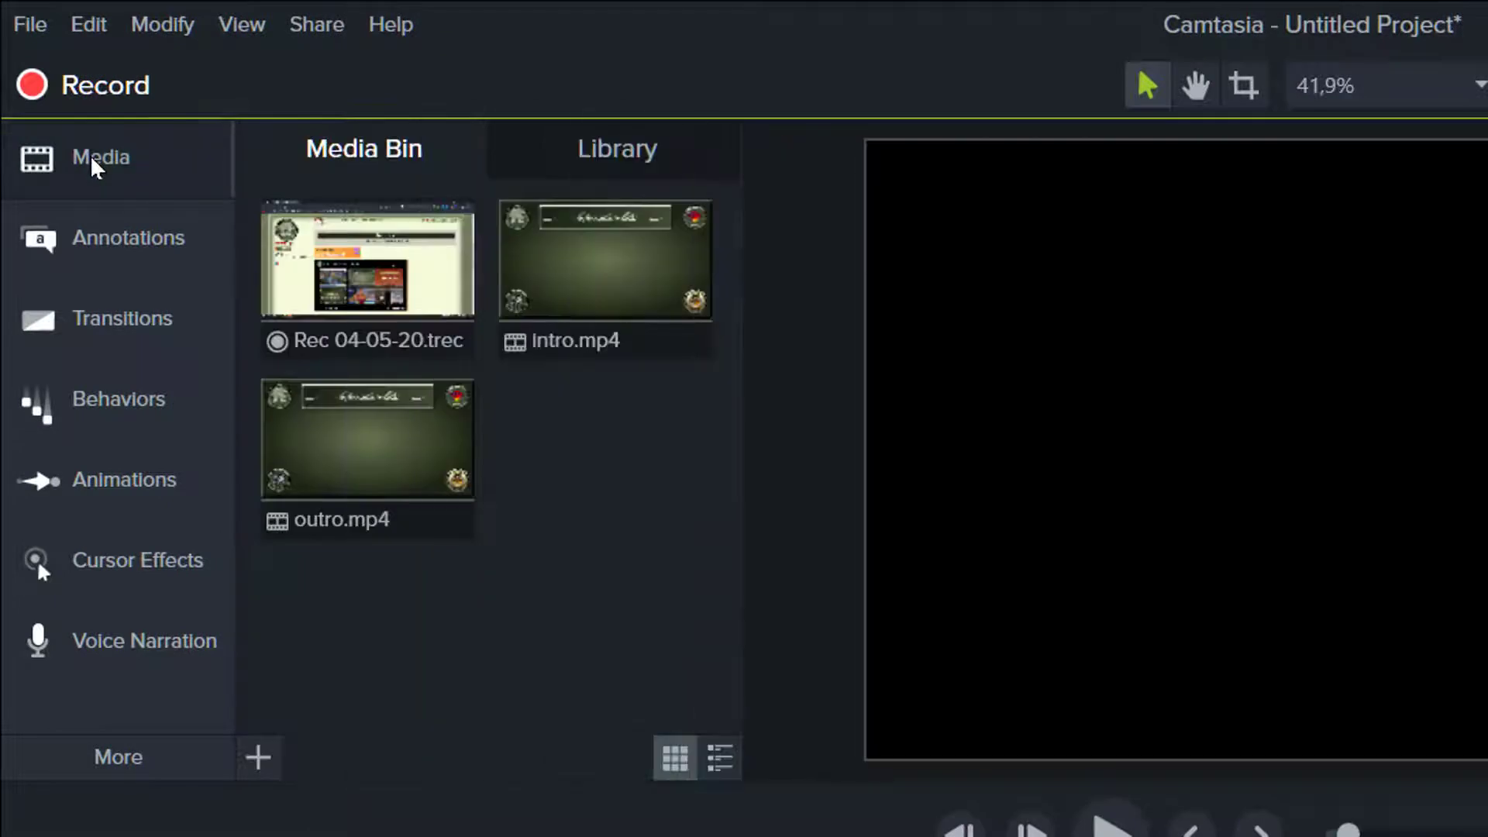
click(650, 164)
scroll(331, 391, up, 2)
scroll(331, 391, up, 1)
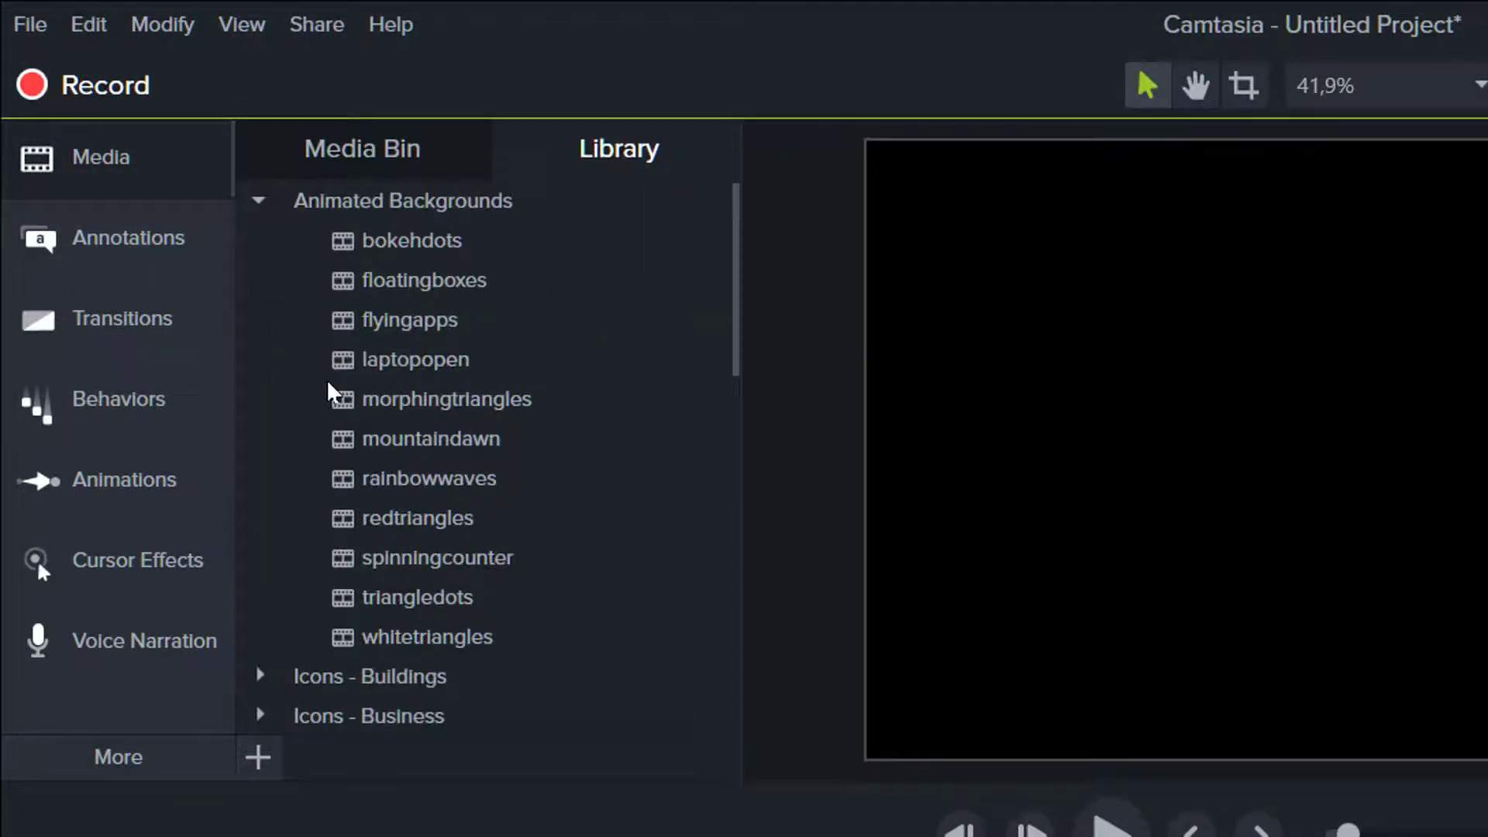
click(259, 200)
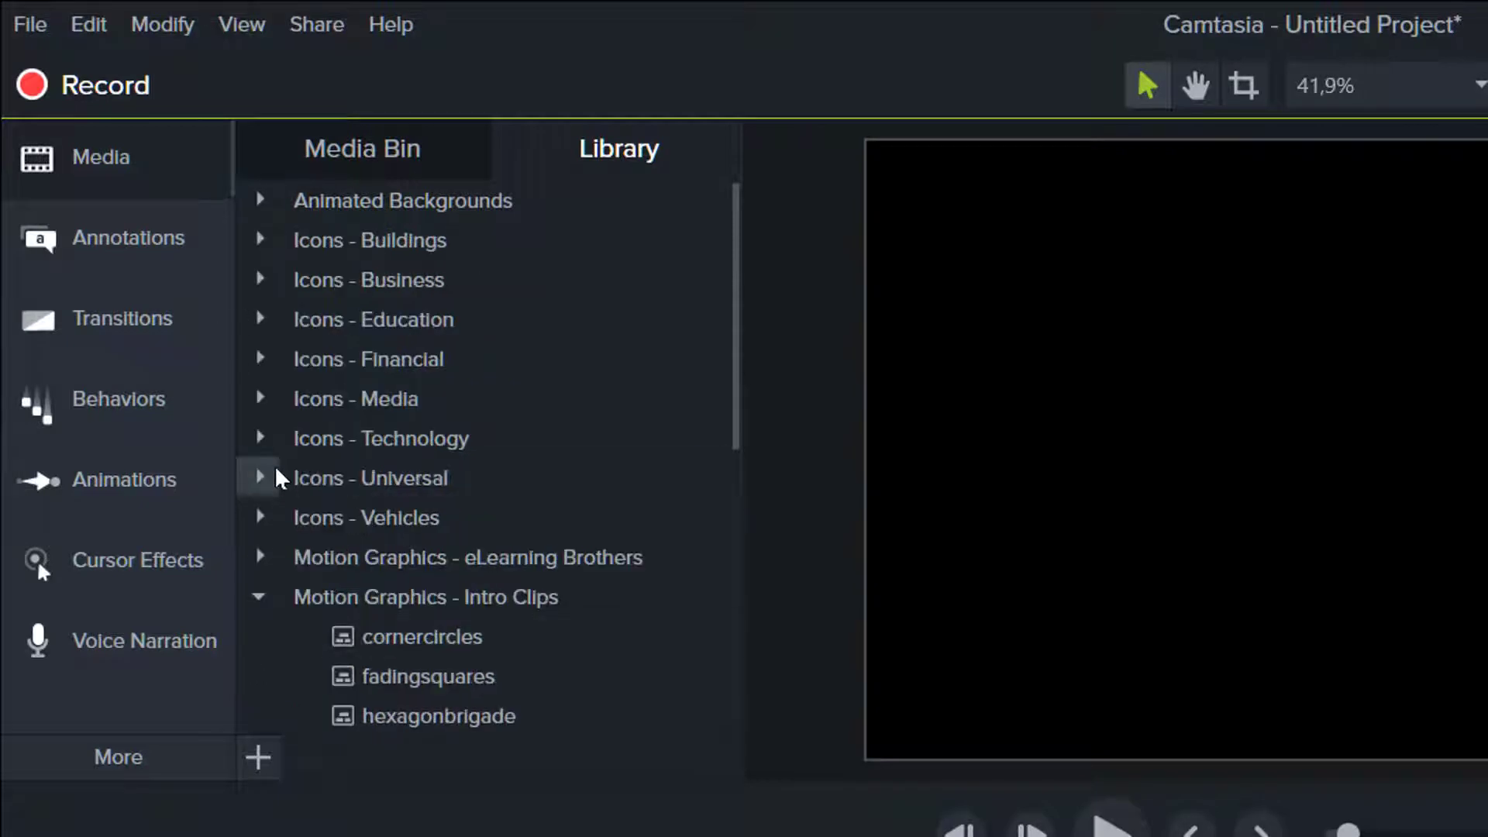
click(261, 599)
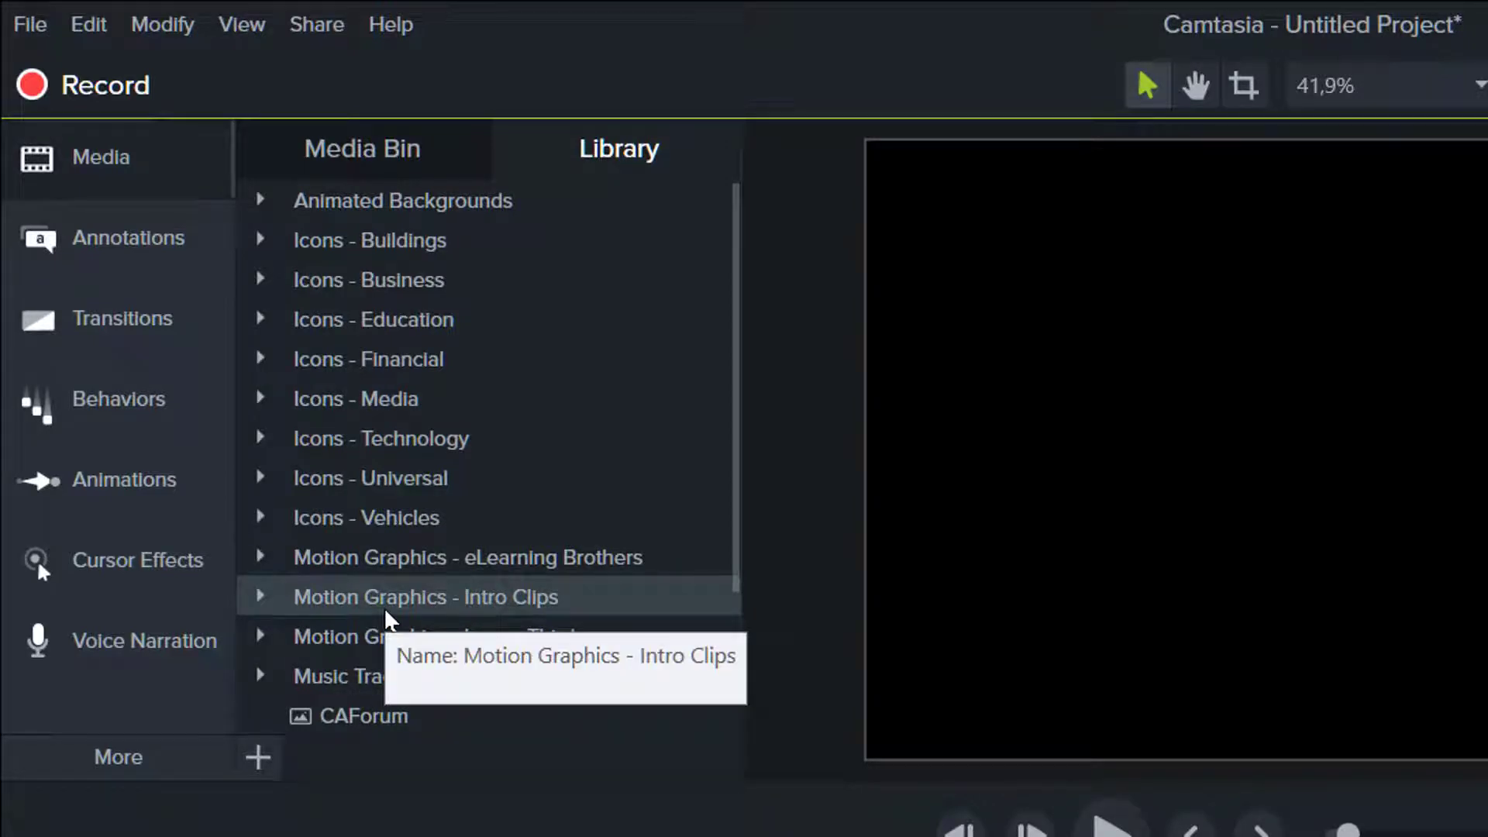
Preview the bokehdots clip from the Library's Animated Backgrounds folder, then close the preview and collapse the folder.
click(260, 201)
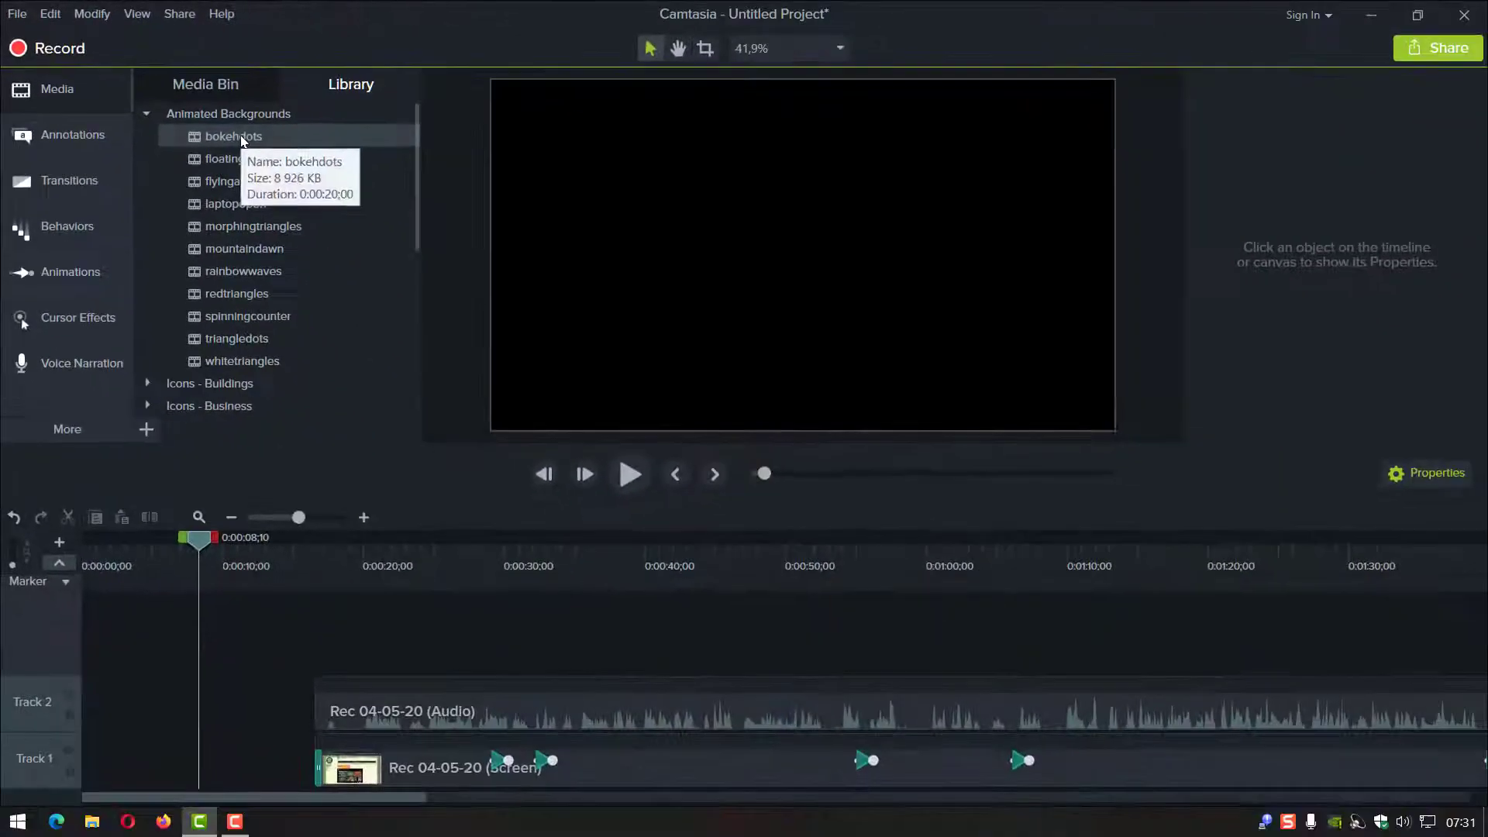
double_click(240, 137)
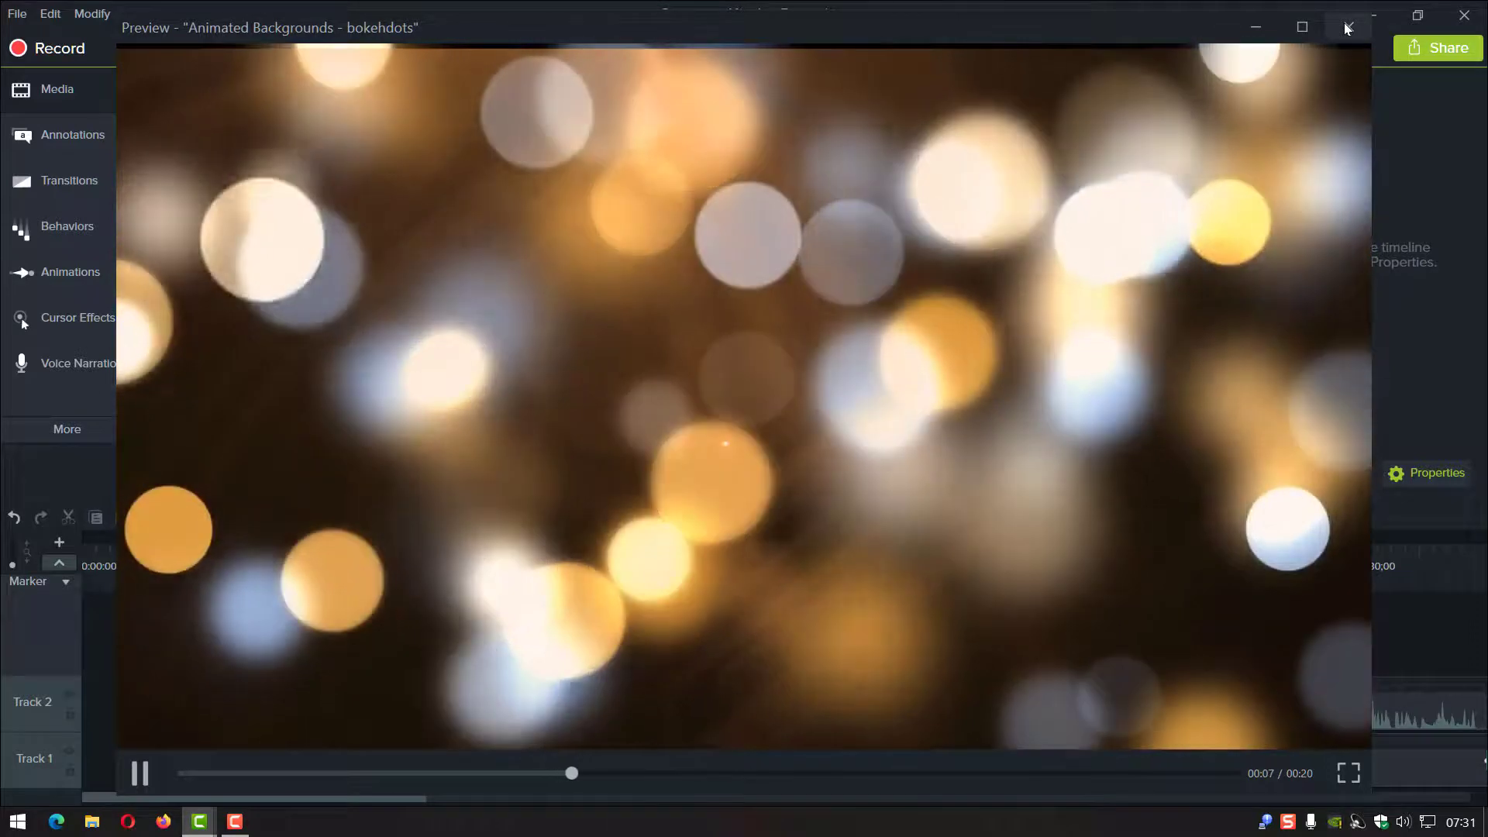
click(1345, 26)
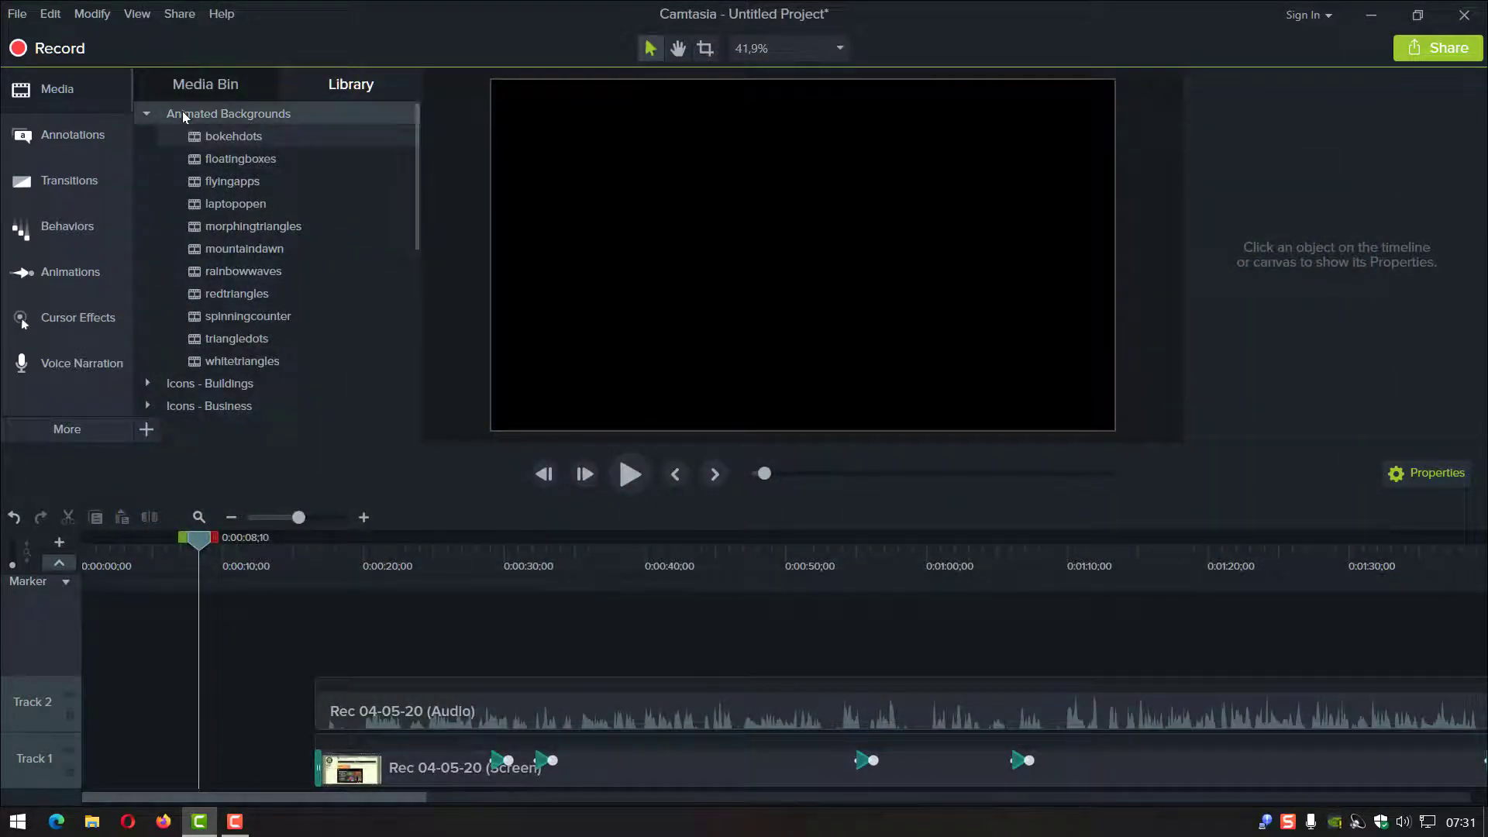
click(147, 114)
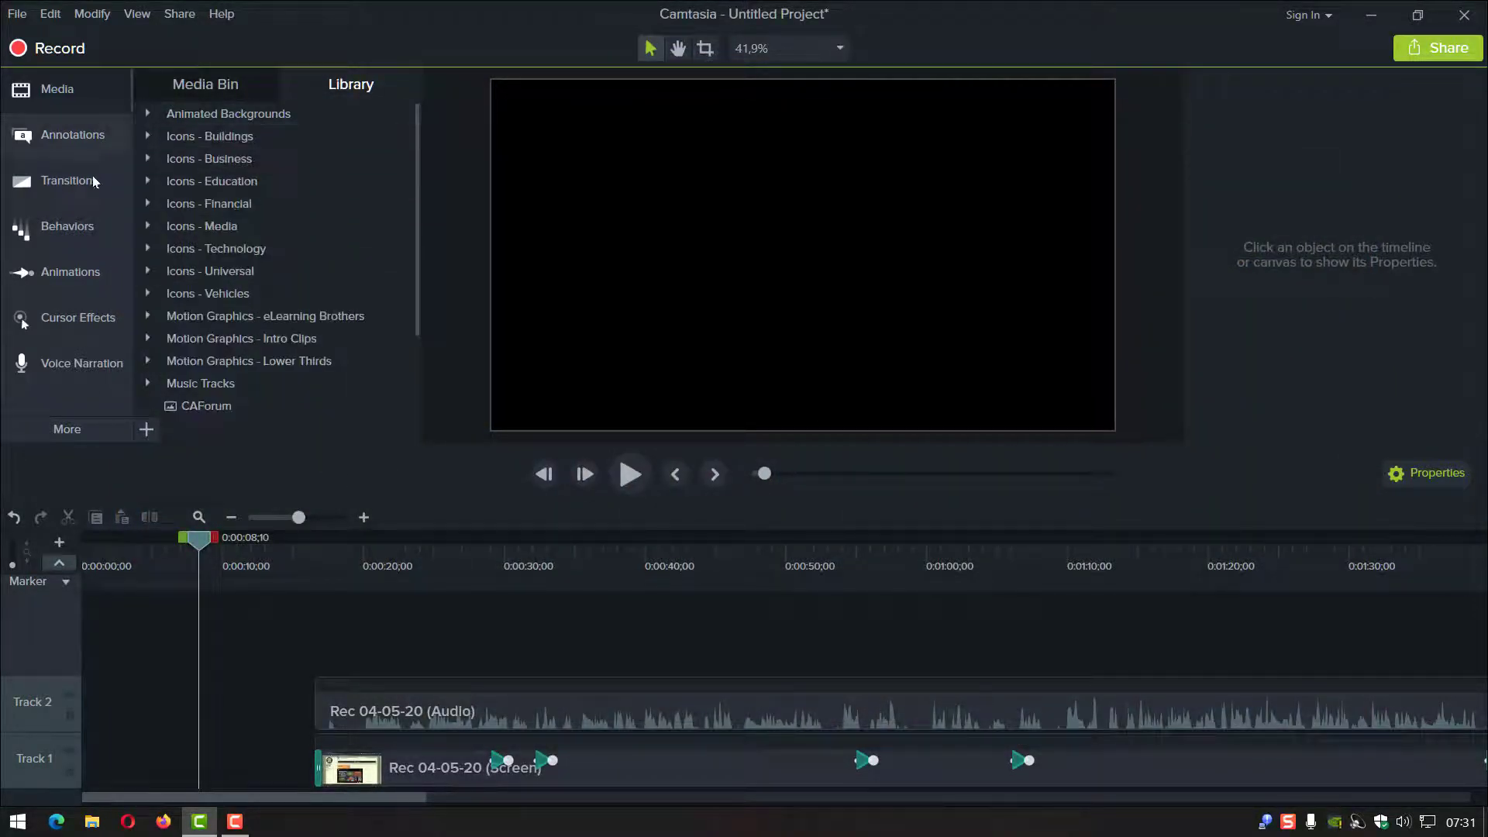
Look through the icons in the Library's Icons - Buildings folder and collapse it again.
click(152, 135)
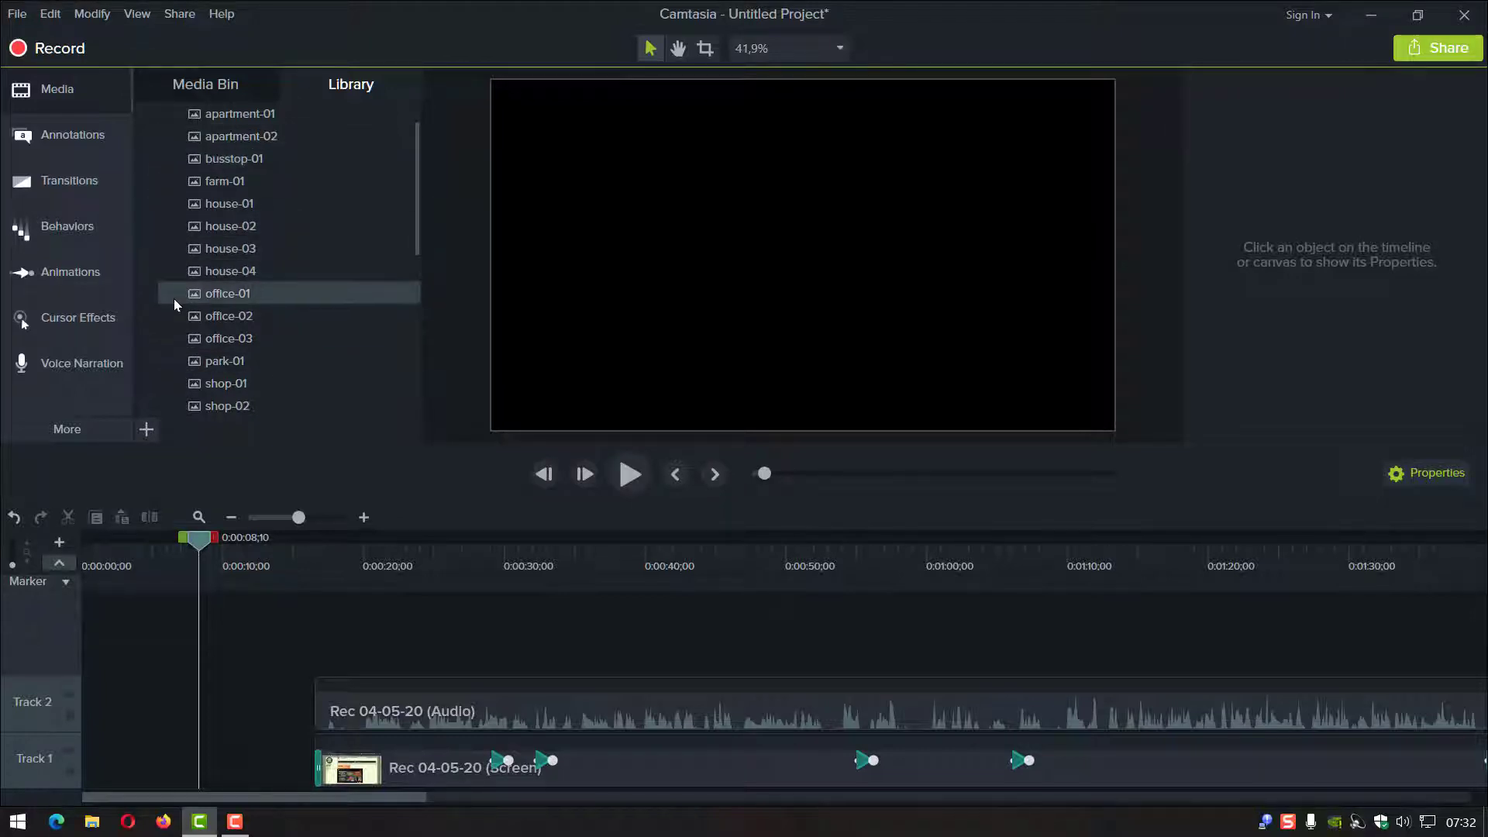
scroll(310, 396, up, 1)
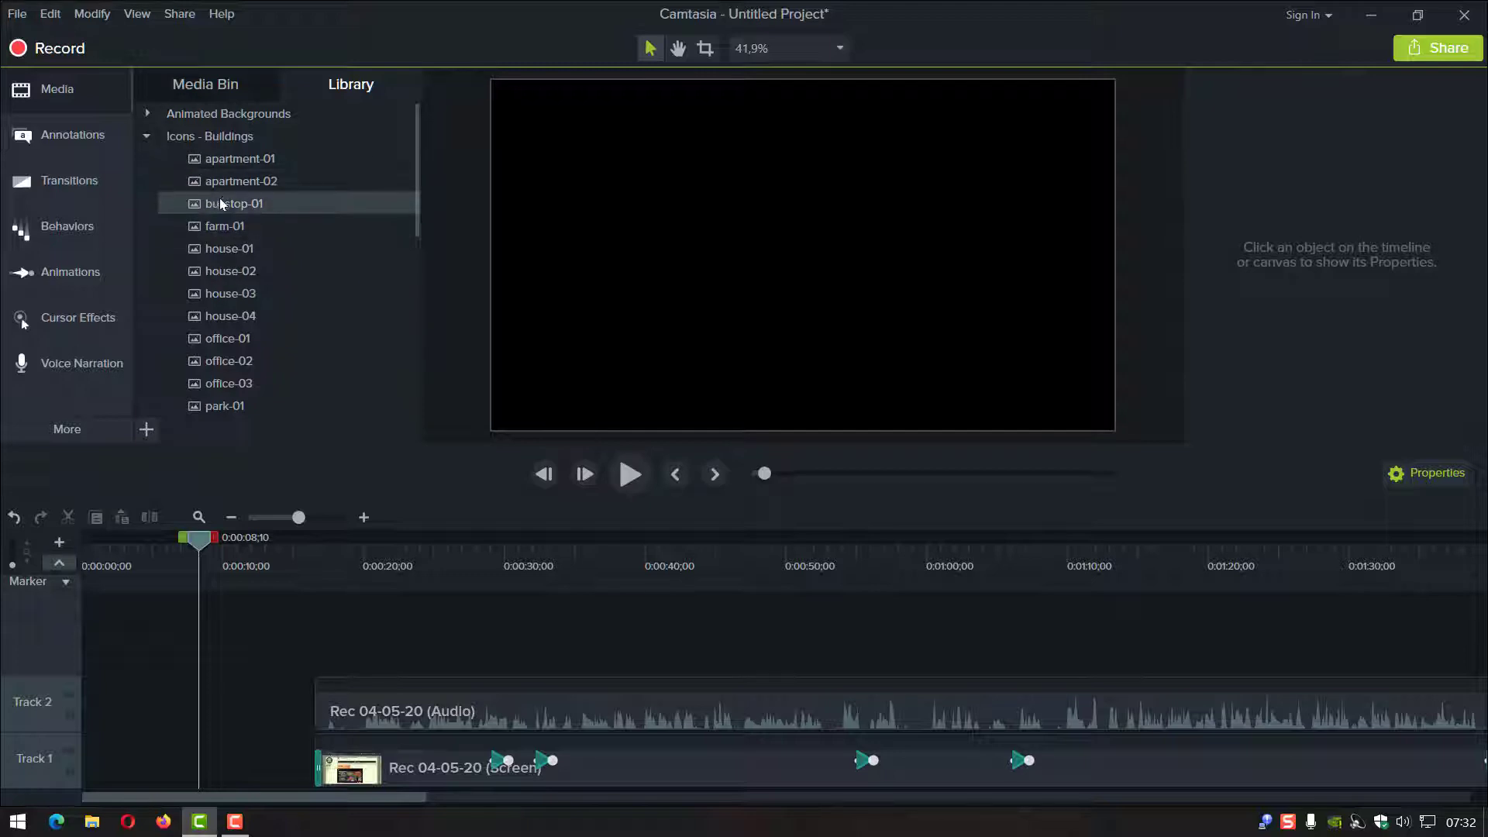
click(147, 136)
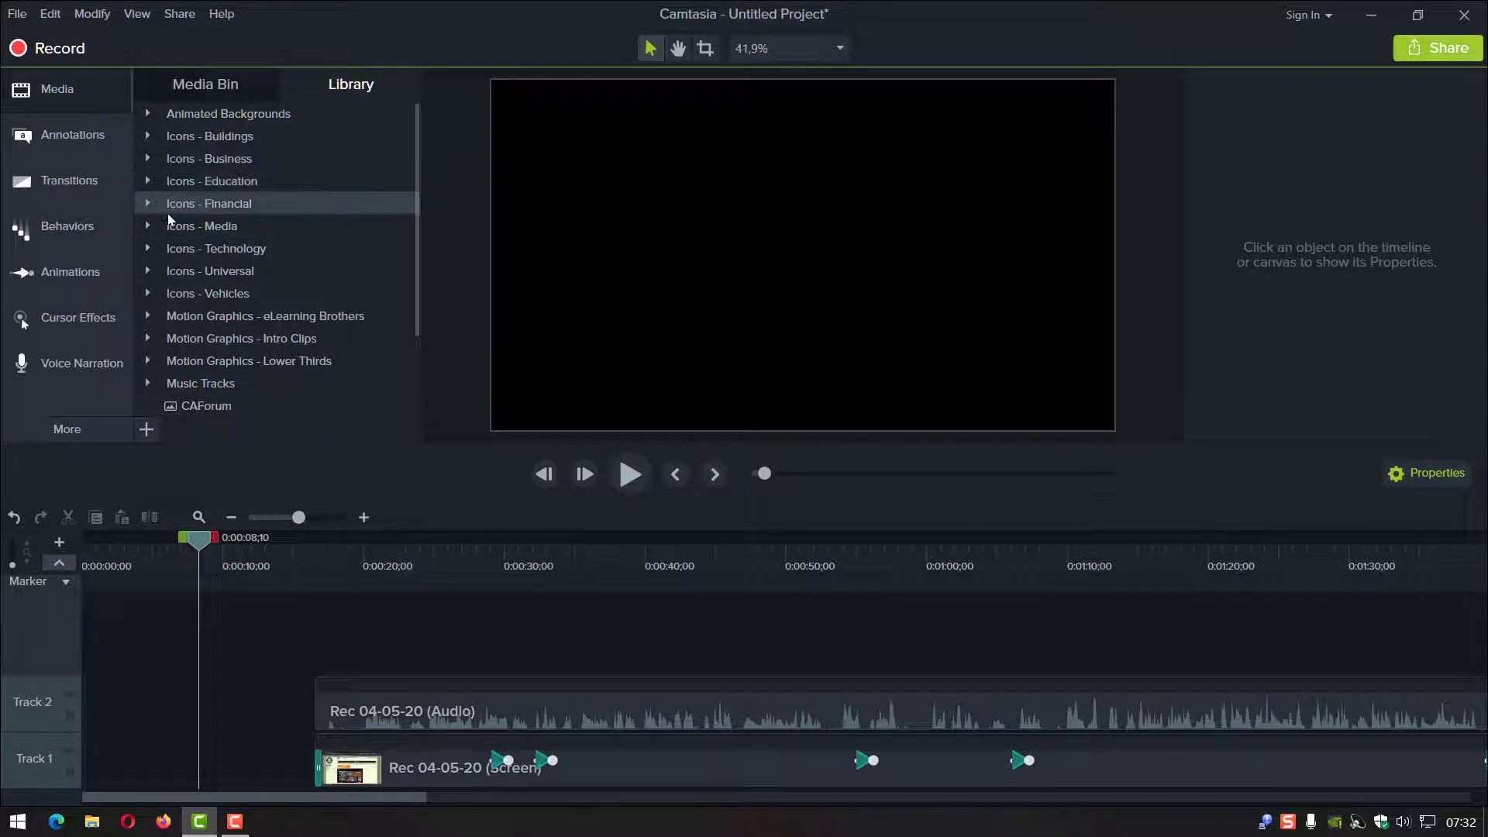
Preview the book-01 icon from the Library's Icons - Education folder and close the preview.
click(148, 181)
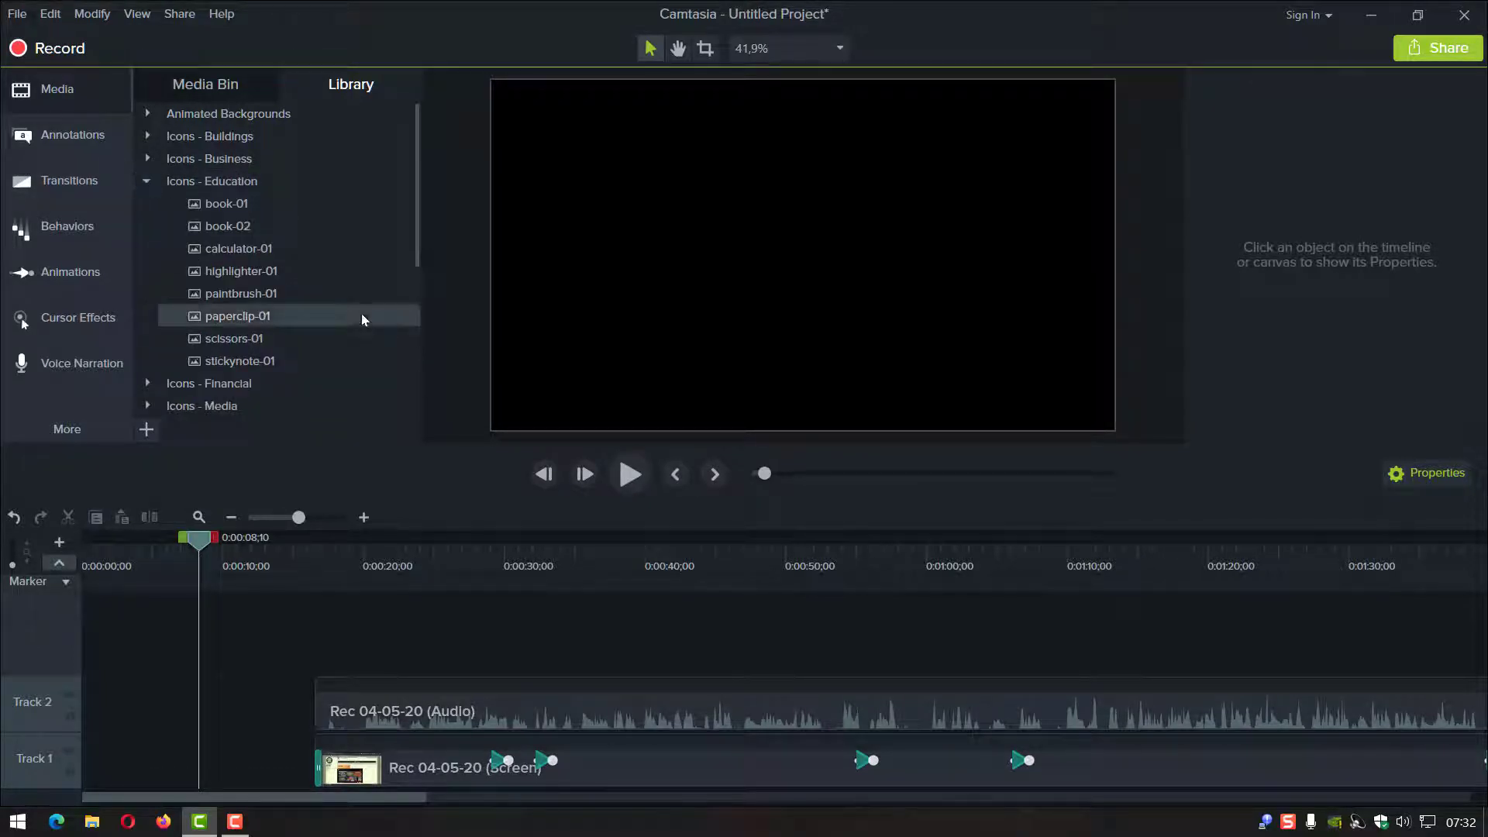
double_click(237, 205)
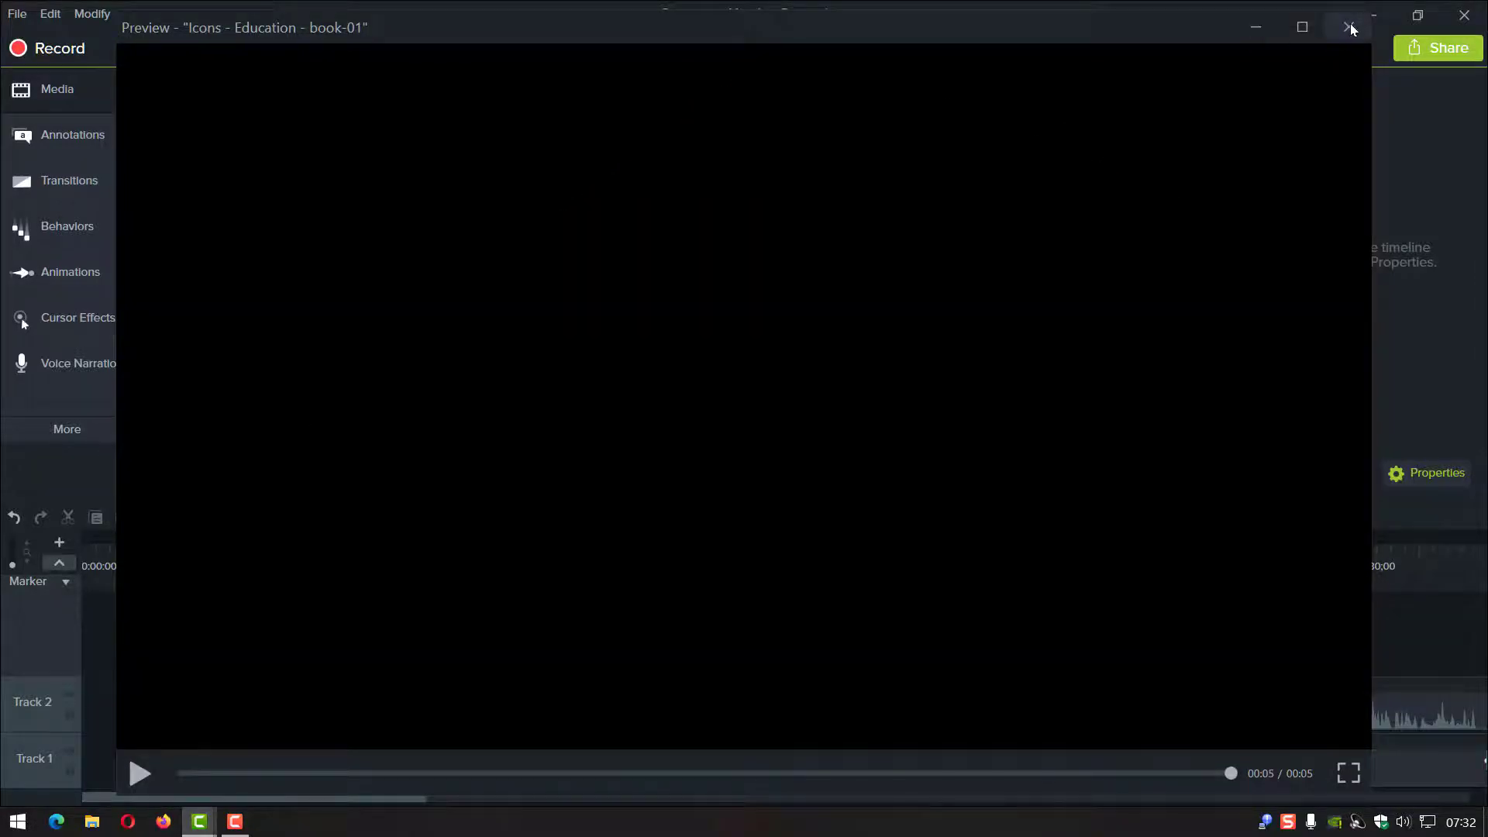
click(1348, 27)
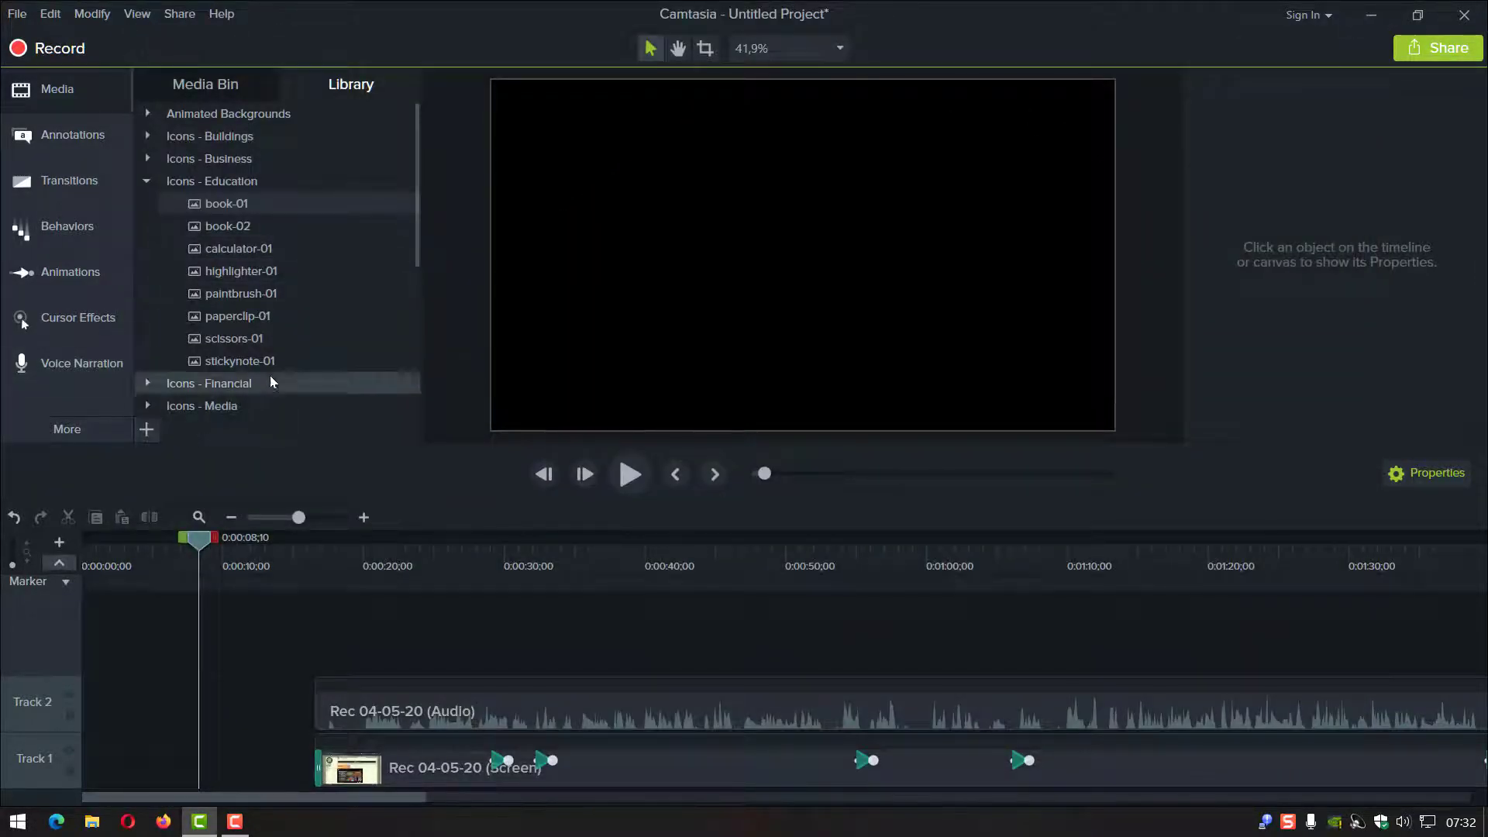
Look through the songs in the Library's Music Tracks folder and collapse it again.
scroll(325, 326, down, 3)
scroll(330, 304, down, 2)
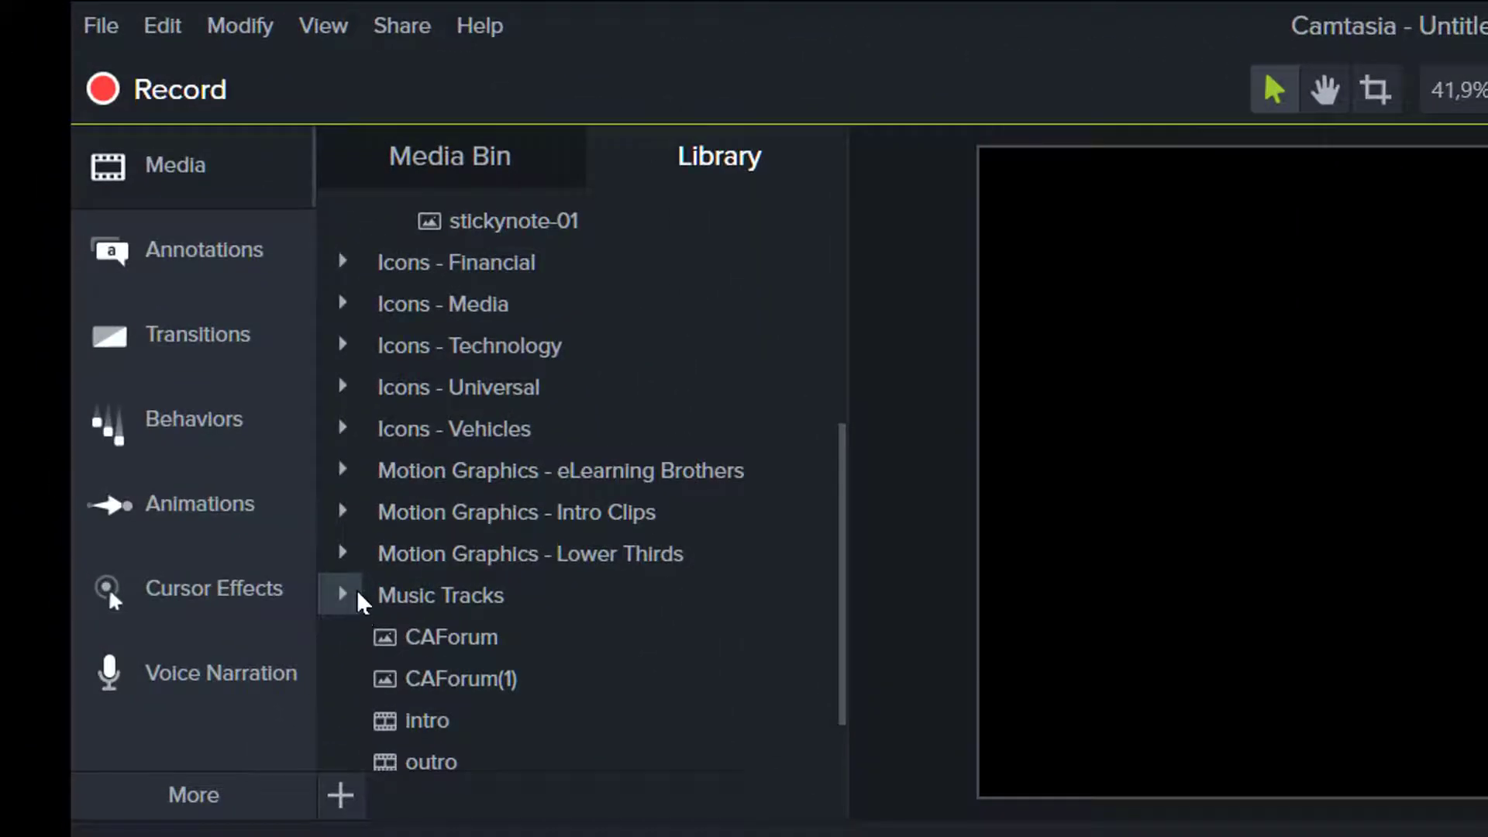
click(359, 601)
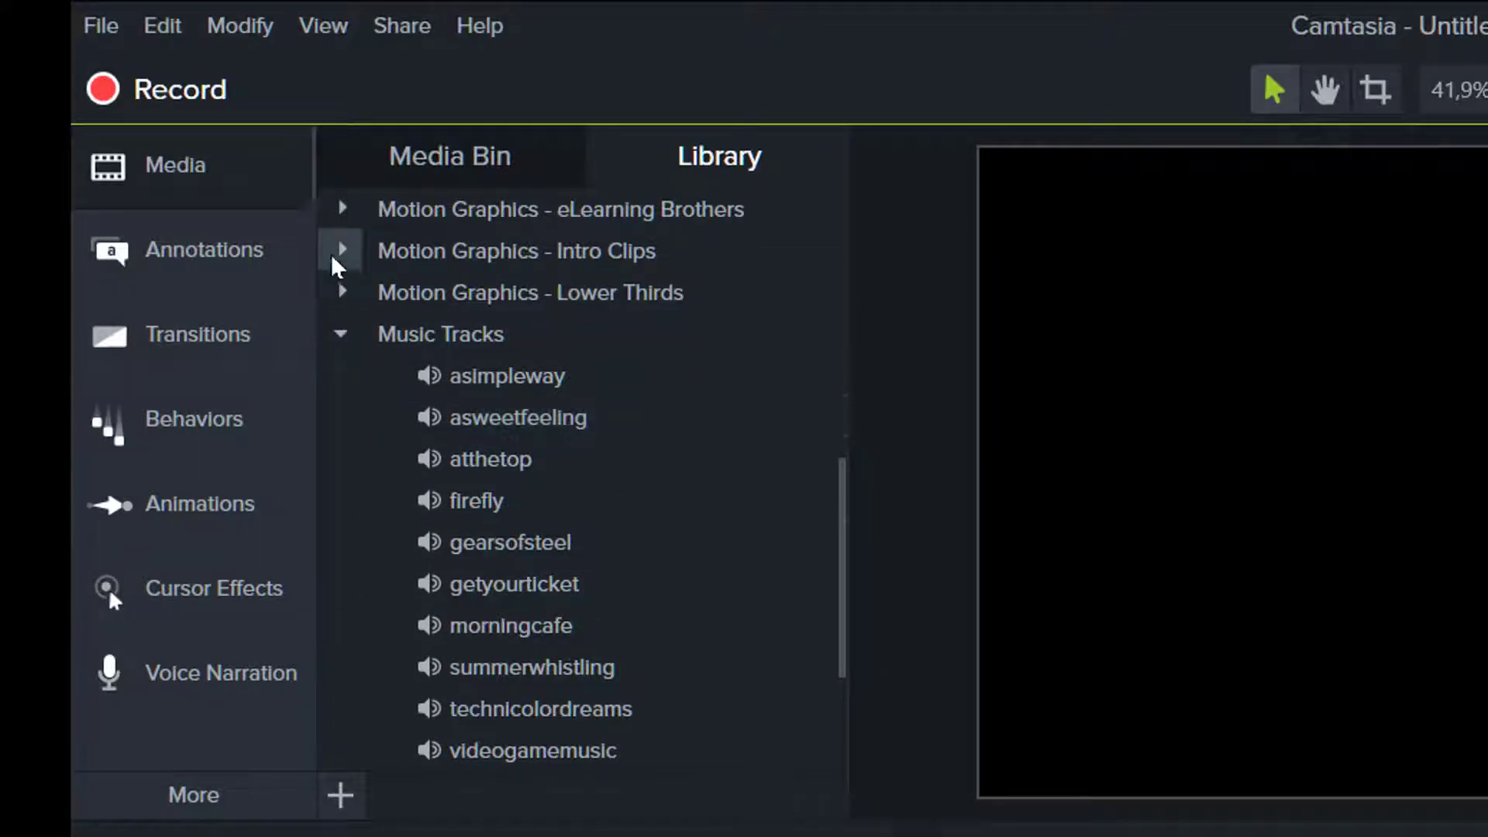
click(343, 341)
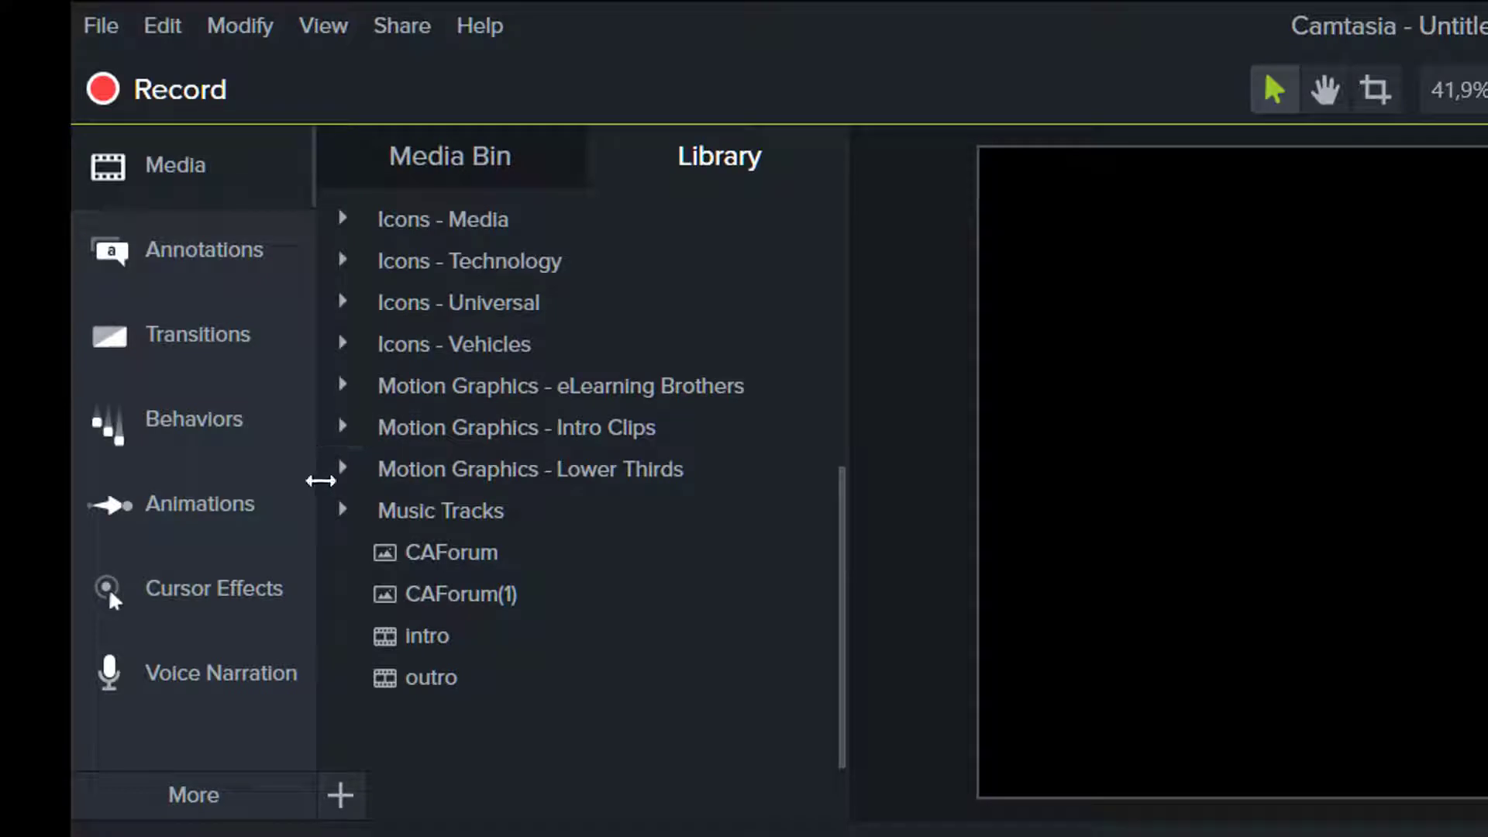
Preview the cornercircles clip from the Motion Graphics - Intro Clips folder and close the preview.
click(343, 427)
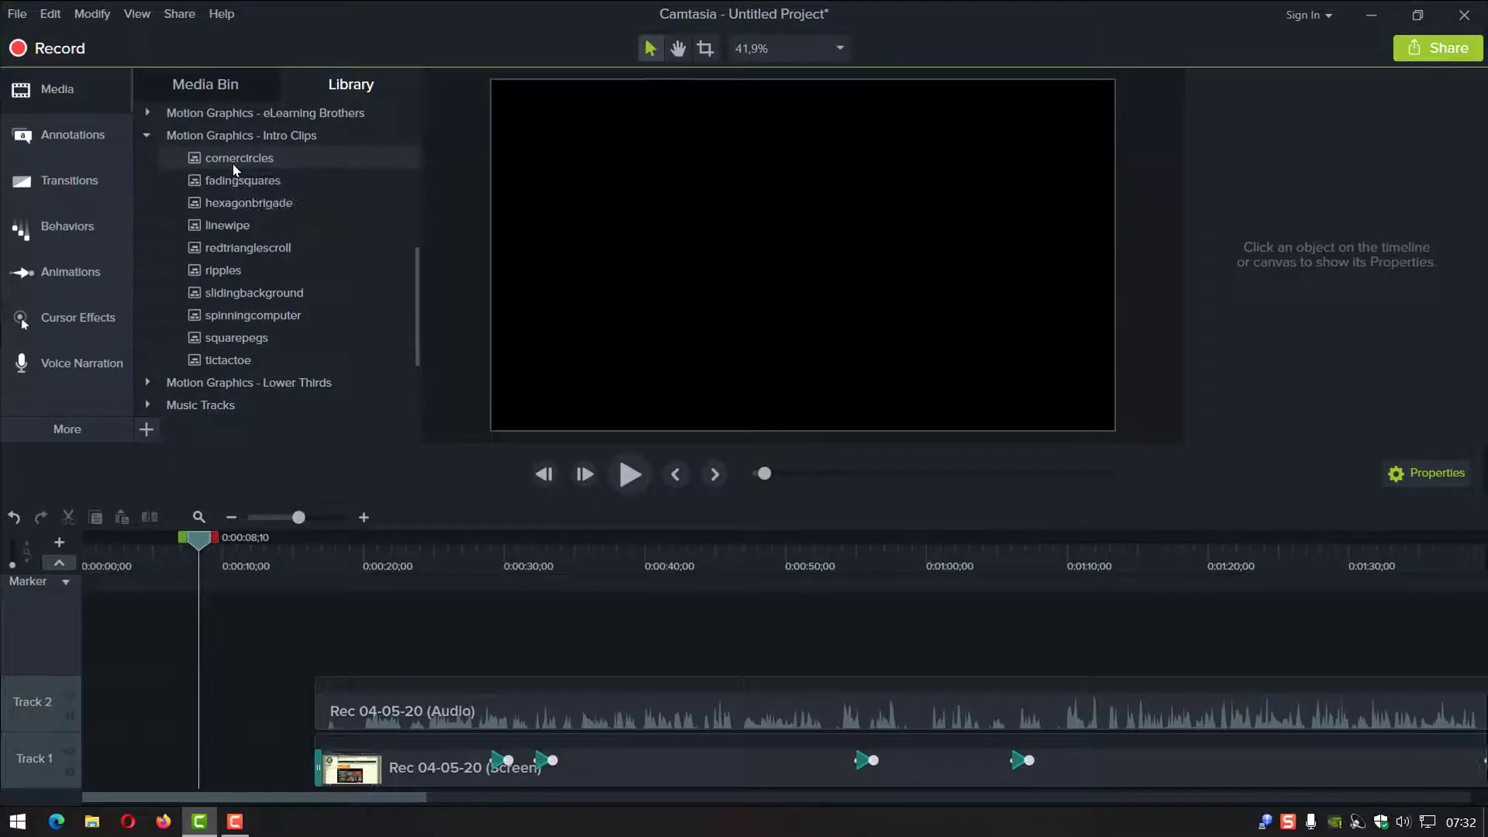
double_click(501, 305)
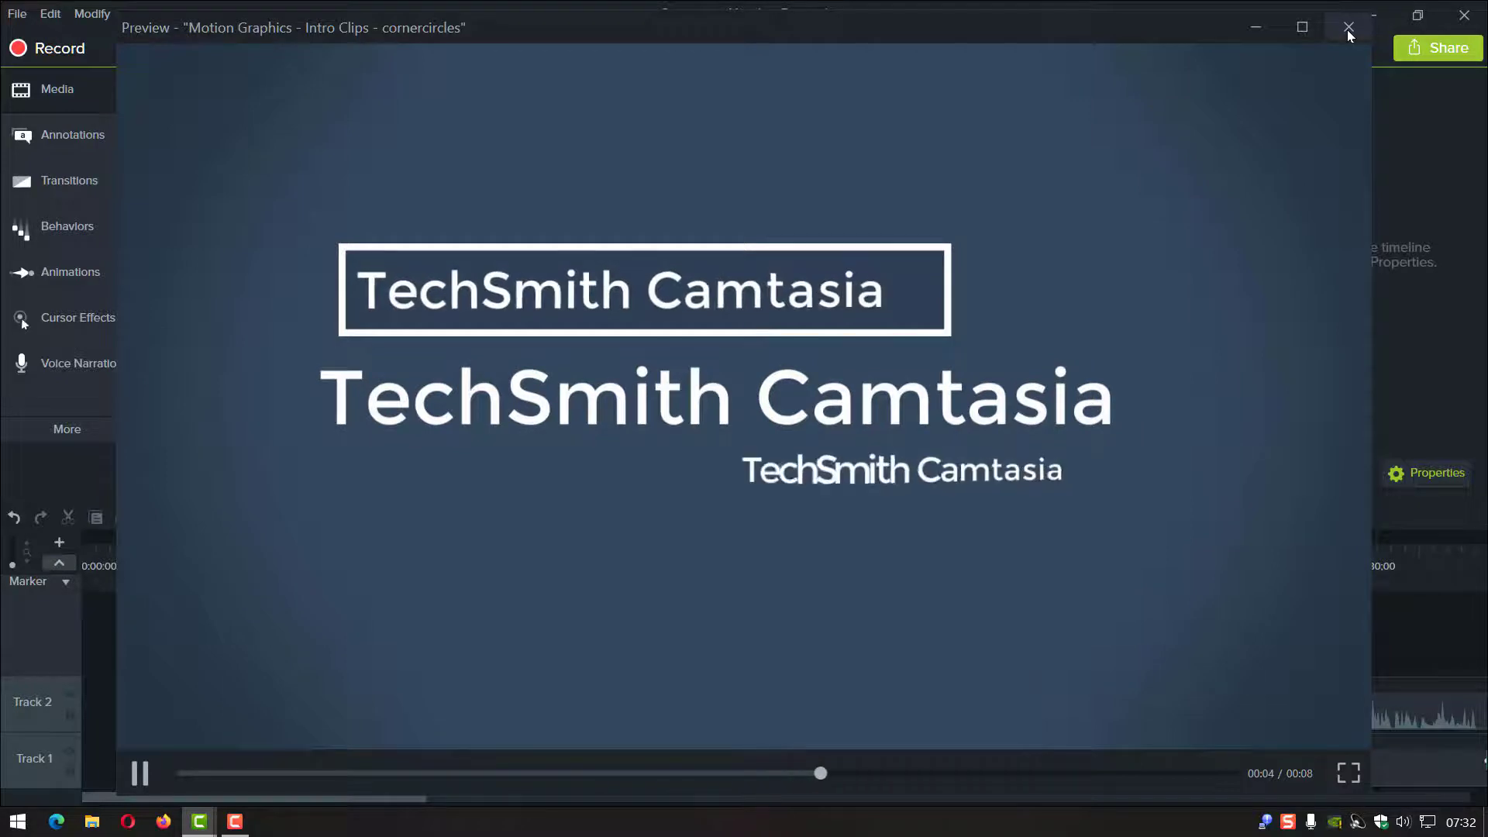
click(1347, 29)
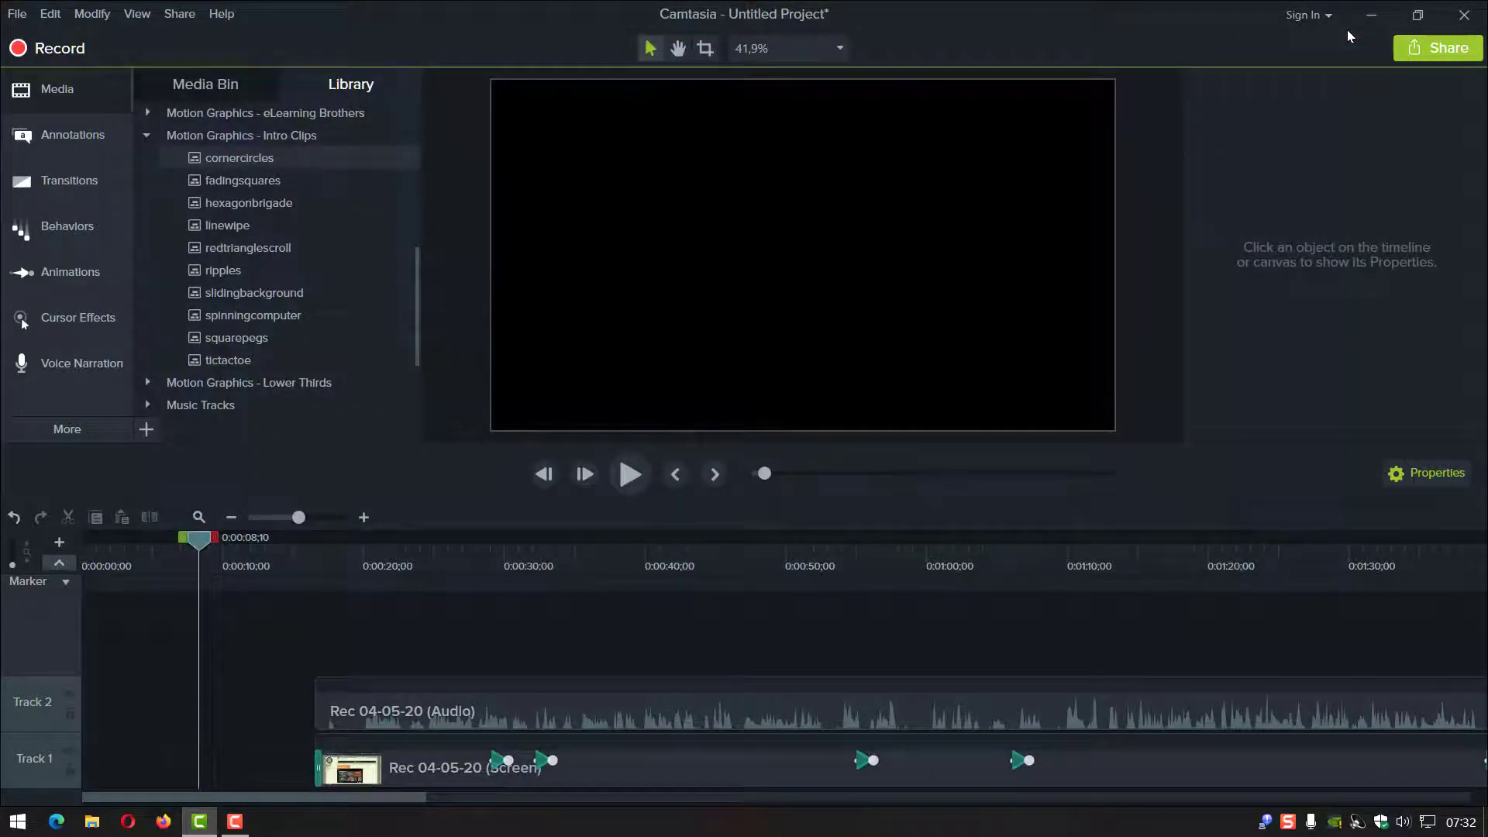
Preview the fadingsquares and linewipe intro clips one after the other.
double_click(230, 180)
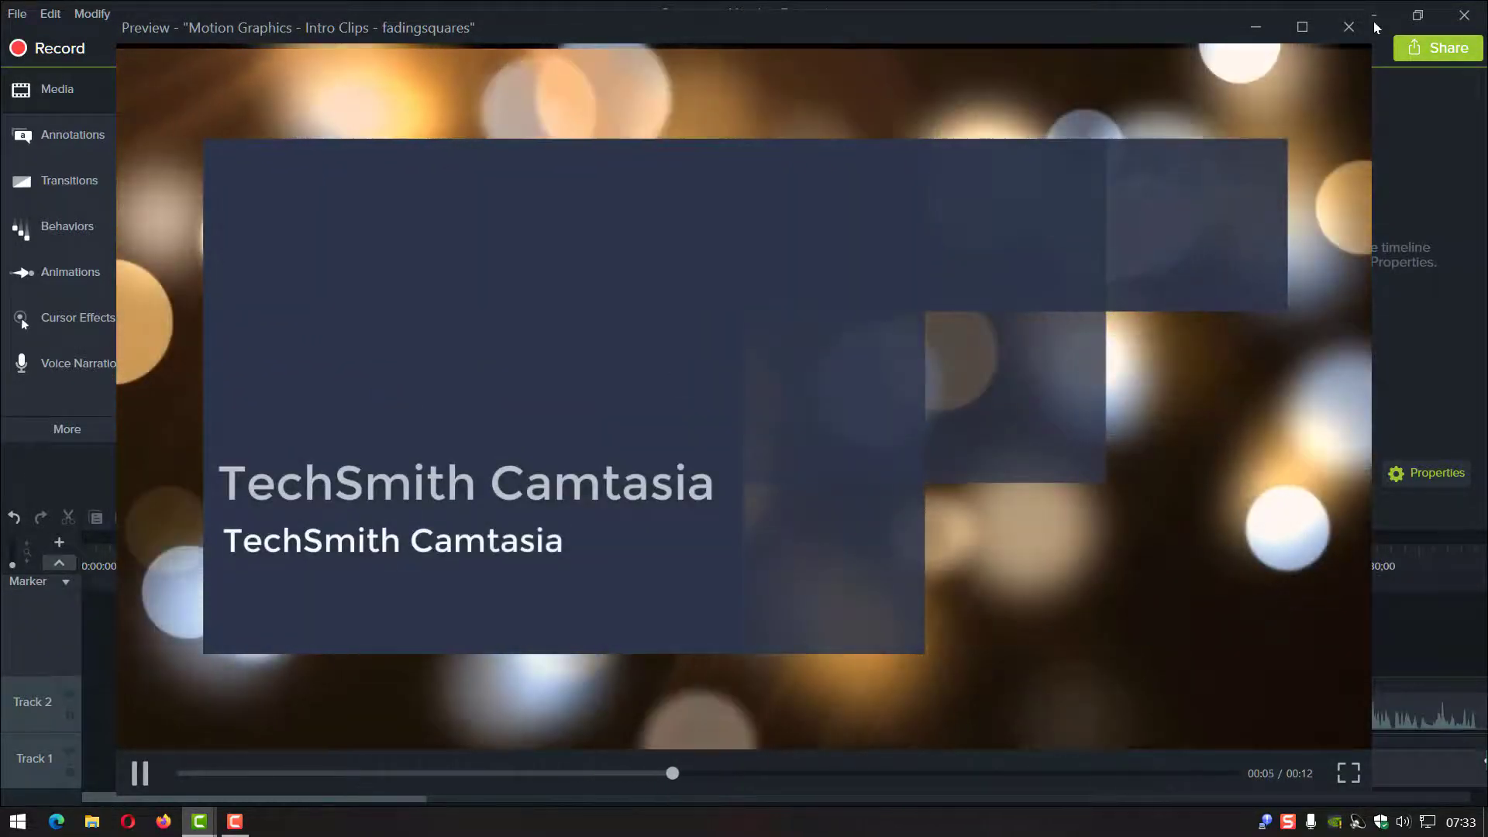
click(1349, 27)
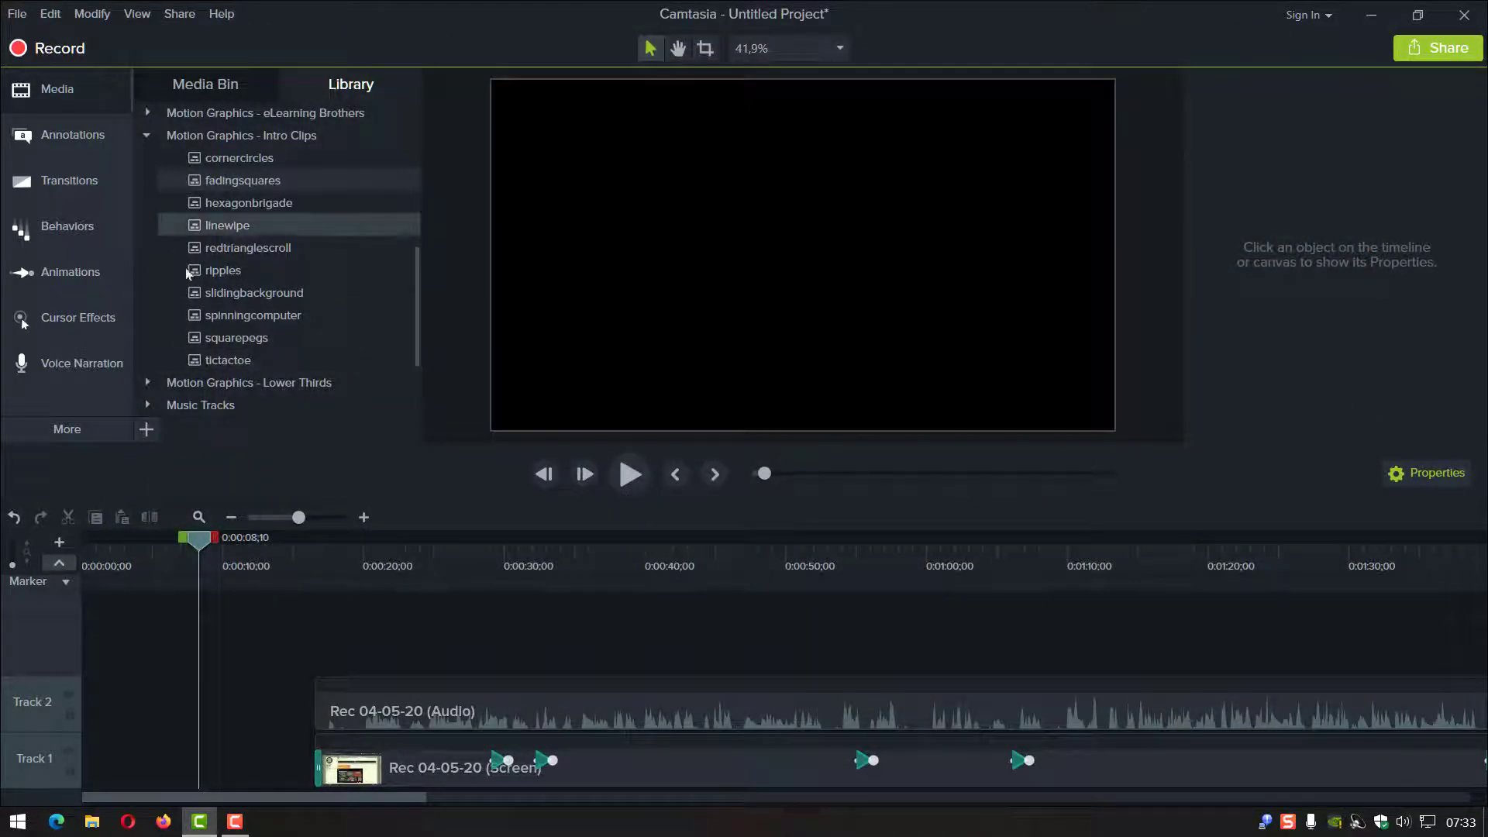
click(229, 234)
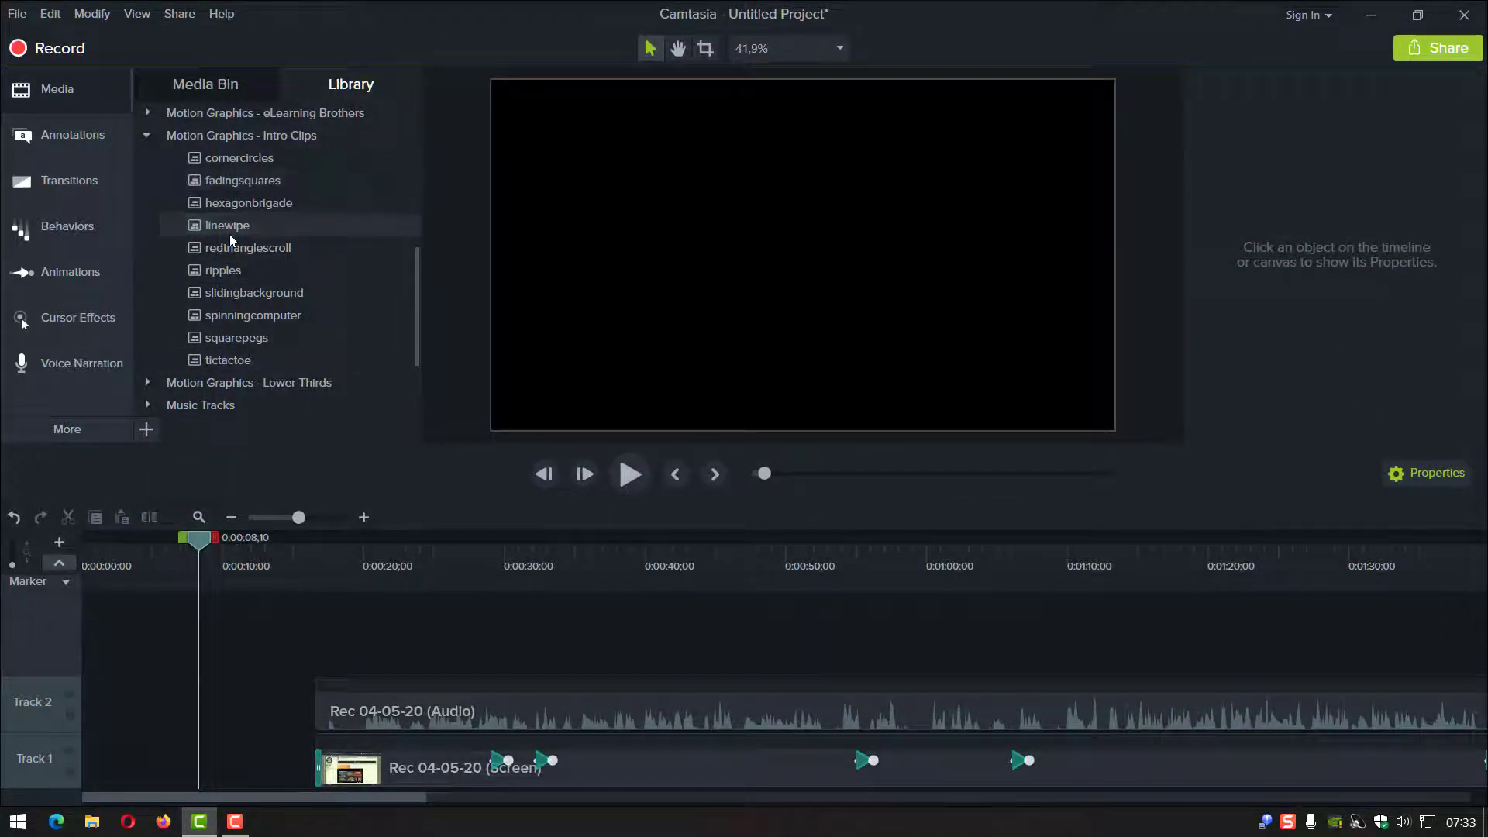
double_click(236, 225)
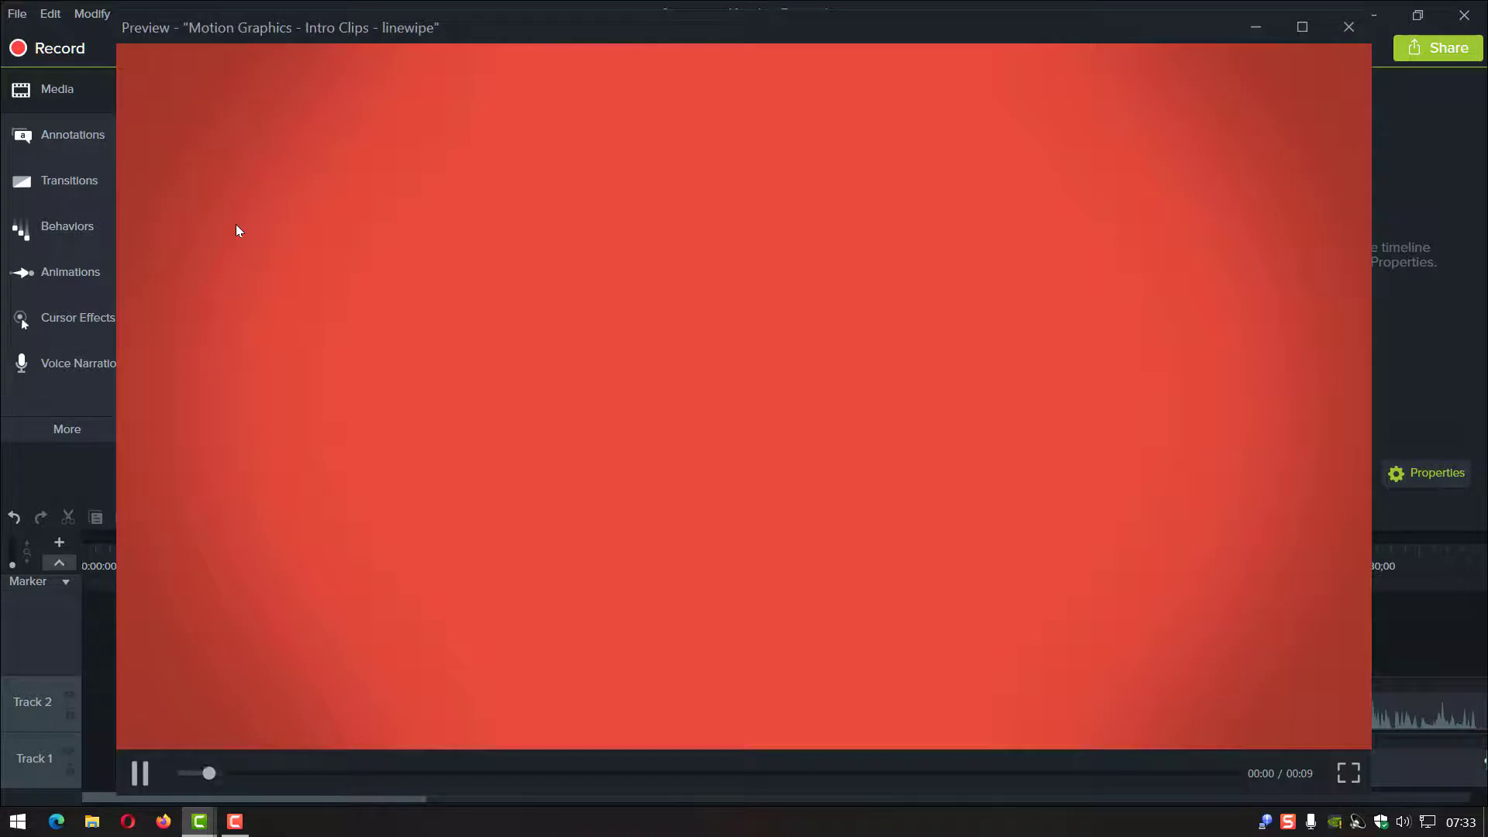